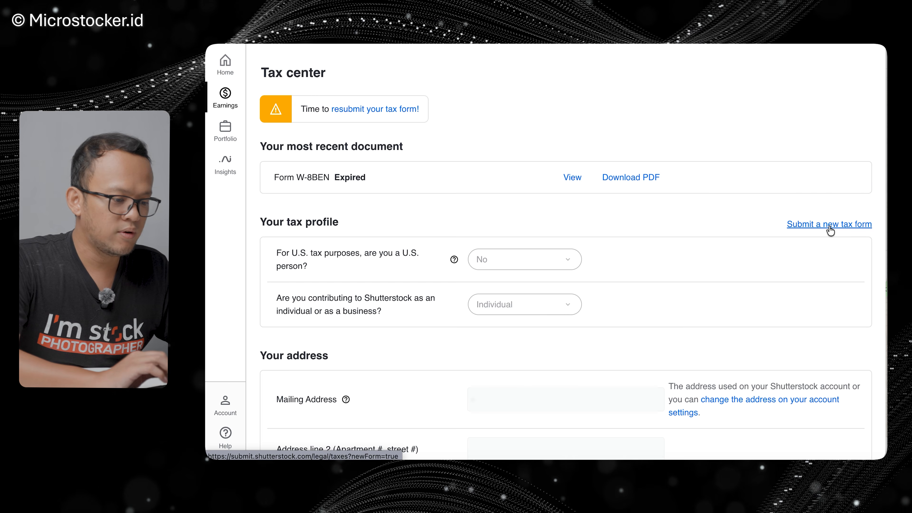
- Start a new tax form and answer No to being a U.S. person for tax purposes
left_click(825, 229)
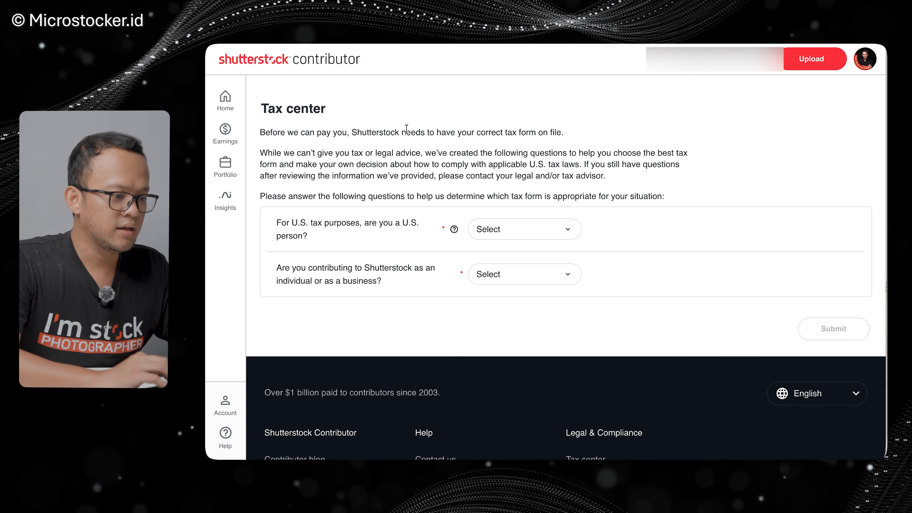
scroll(715, 144, "down", 2)
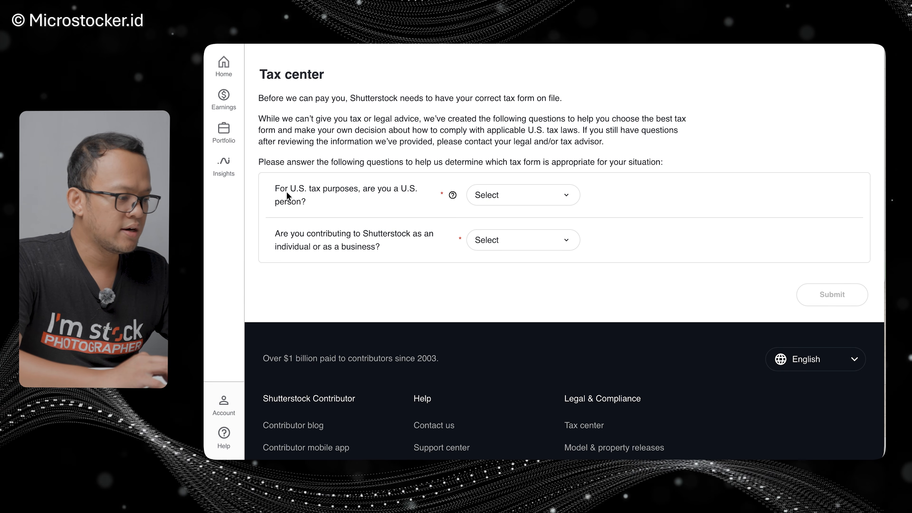
left_click(515, 195)
left_click(508, 251)
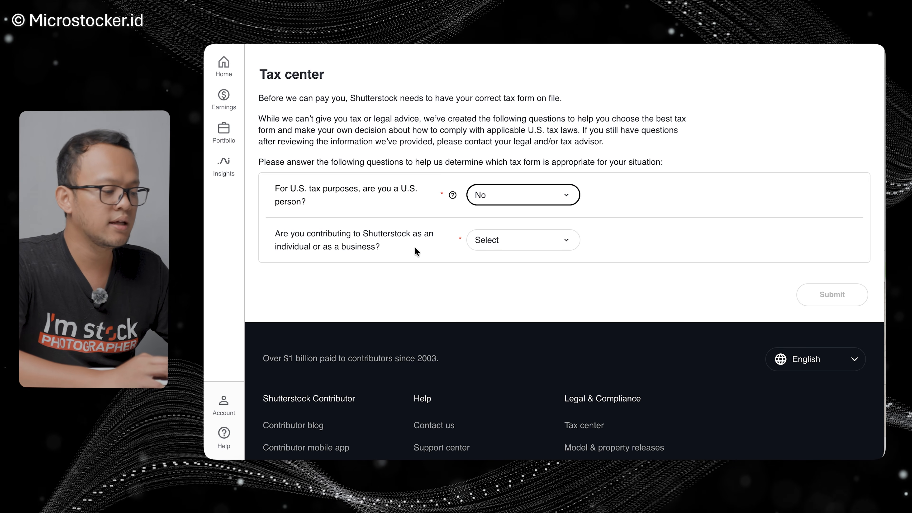
- Set the contributor type to Individual and submit the tax questionnaire answers
left_click(483, 246)
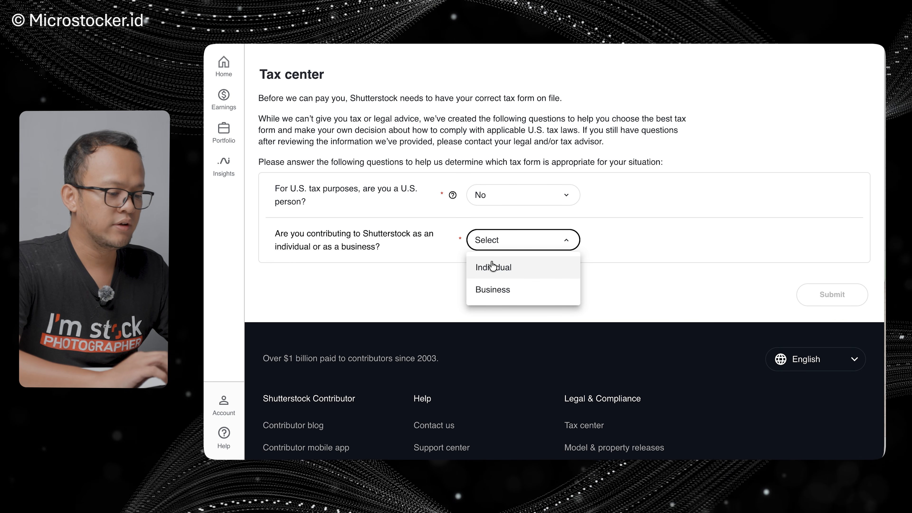
left_click(492, 266)
left_click(823, 305)
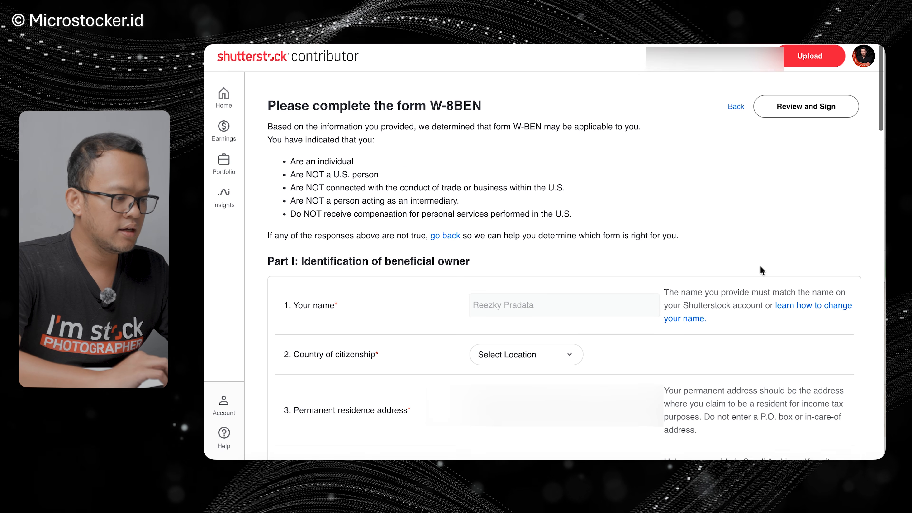
- Set the country of citizenship in Part I of the W-8BEN form to Indonesia
scroll(760, 269, "down", 2)
scroll(718, 200, "up", 1)
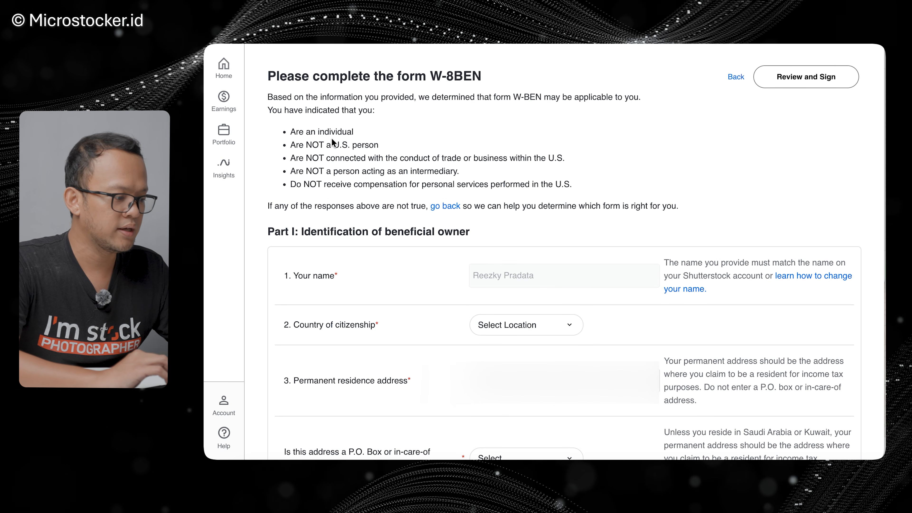
scroll(449, 237, "down", 5)
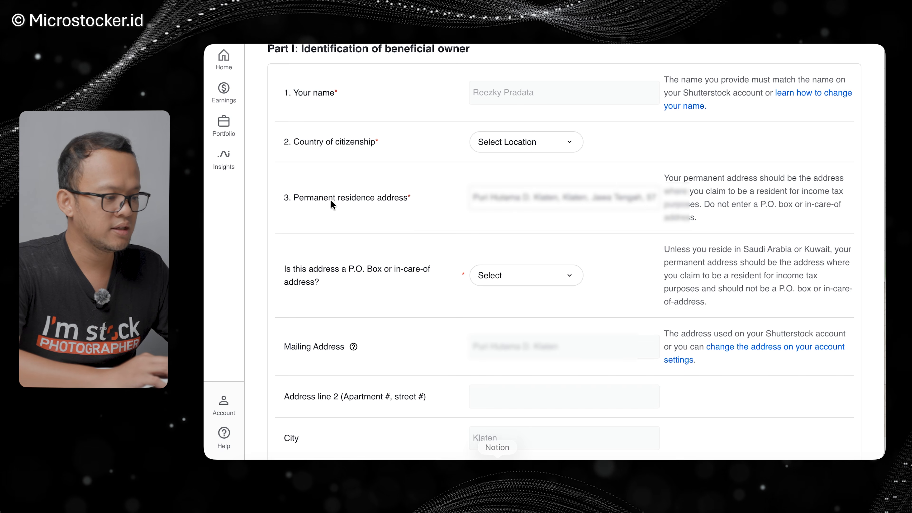
left_click(522, 146)
type("indo")
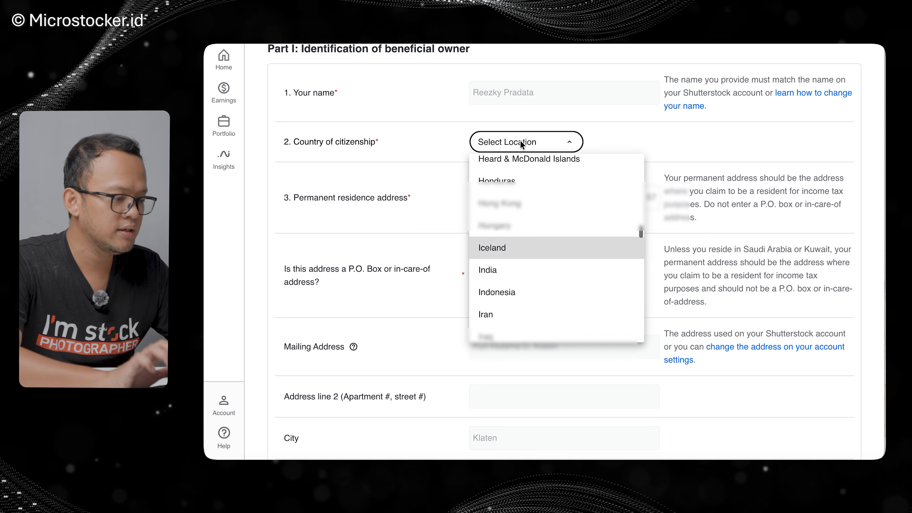
key("Return")
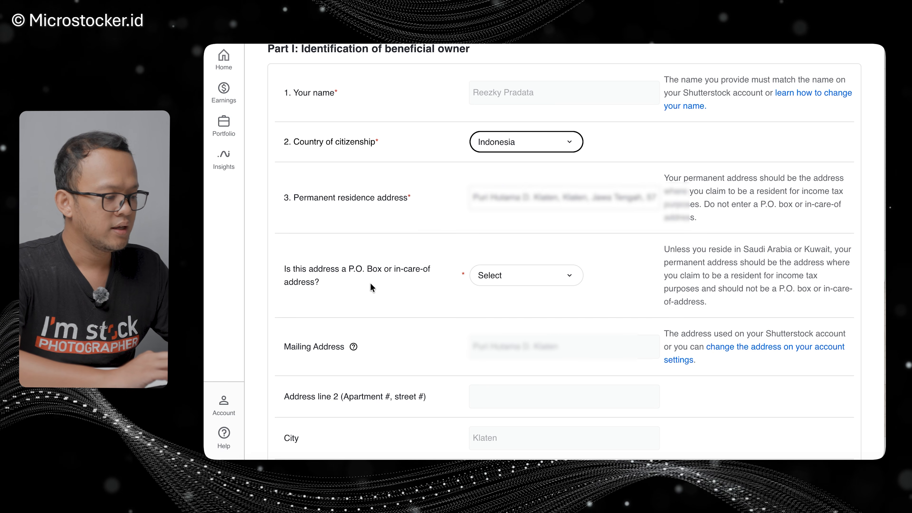
- Answer Yes to whether the permanent residence address is a P.O. Box or in-care-of address
left_click(492, 276)
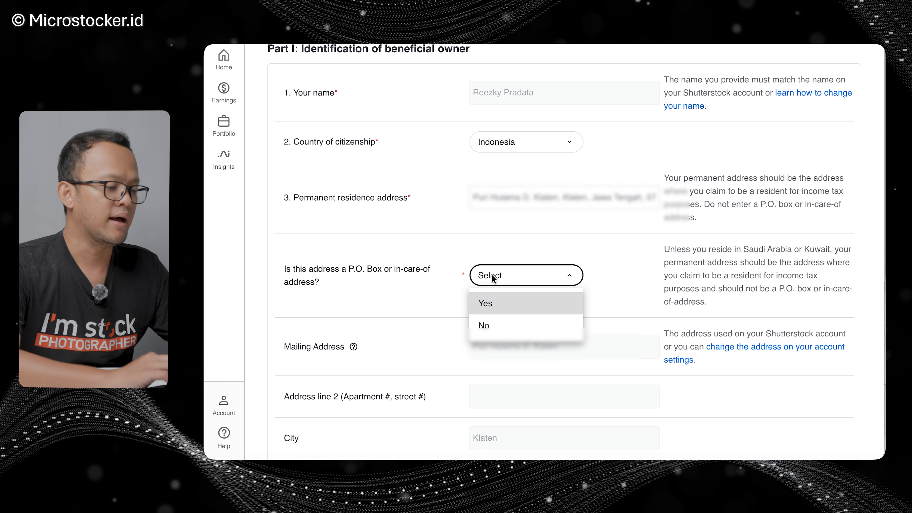
left_click(489, 303)
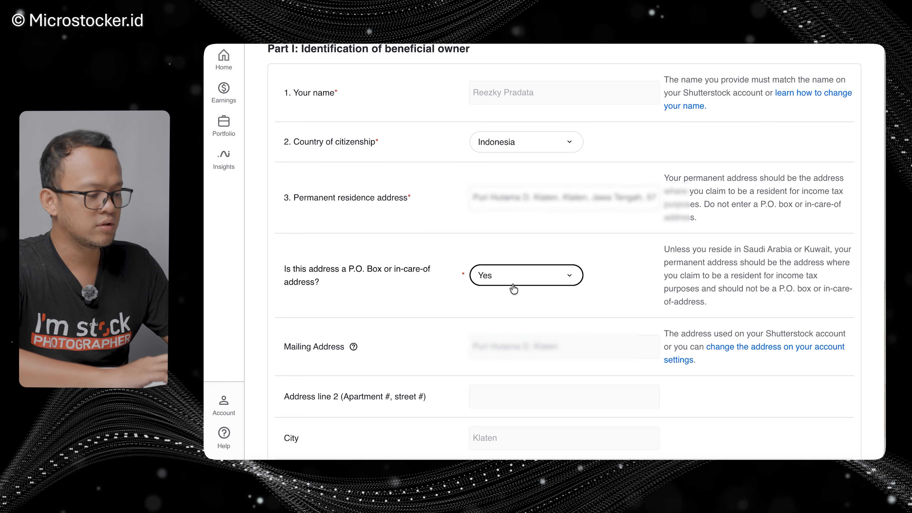
left_click(503, 273)
left_click(500, 325)
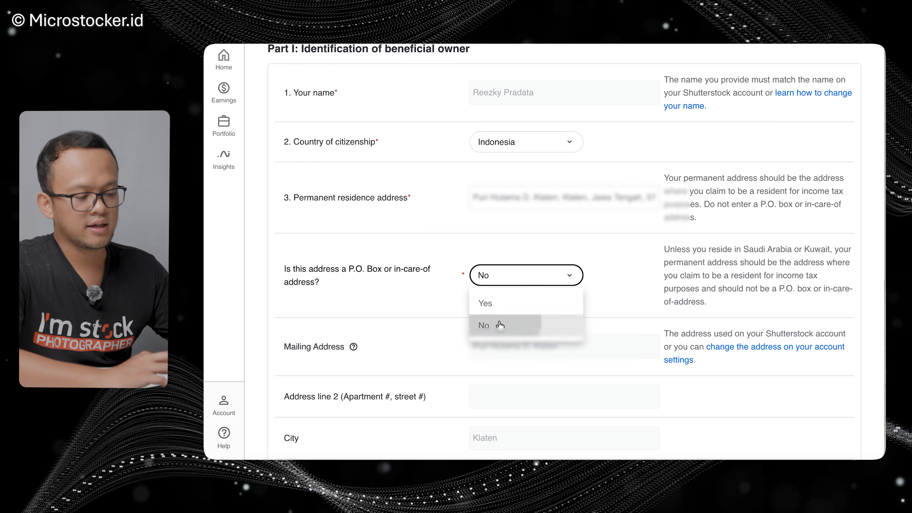
left_click(496, 281)
left_click(498, 304)
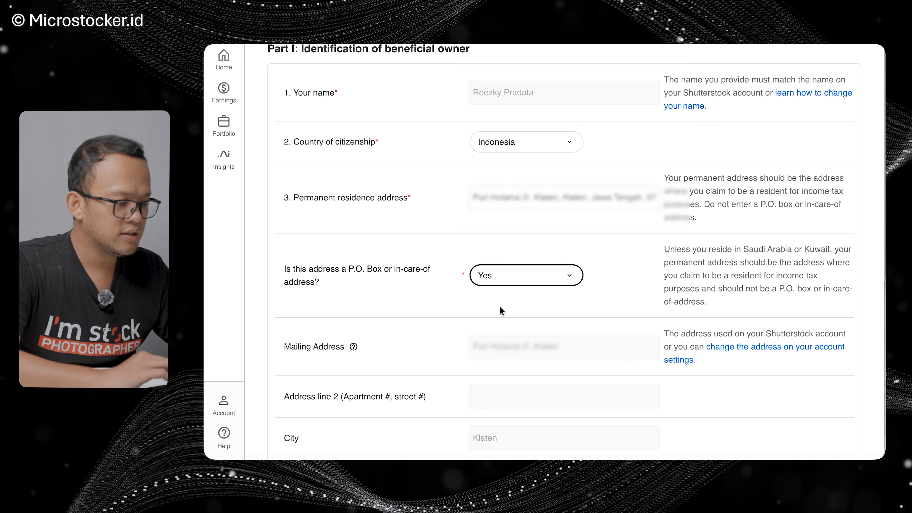
- Paste the taxpayer's foreign tax identification number into item 6 of the form
scroll(501, 310, "down", 10)
scroll(507, 315, "down", 3)
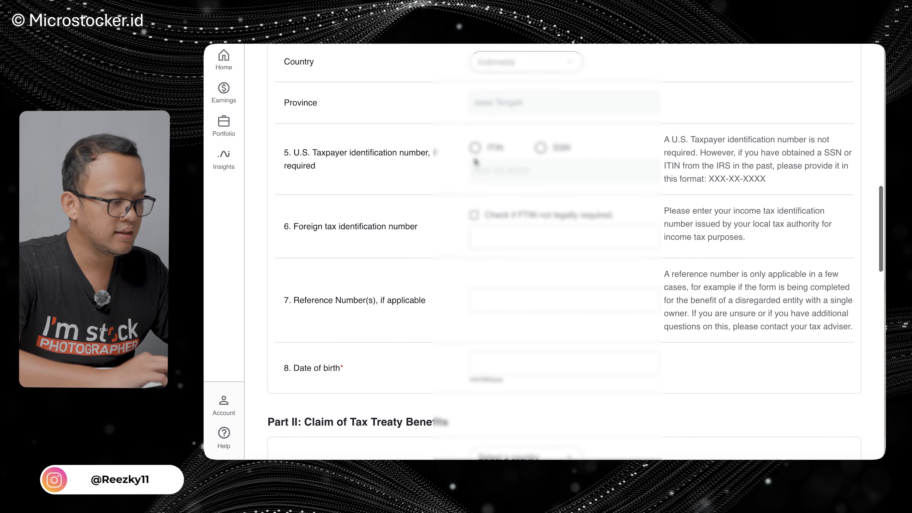
scroll(476, 163, "up", 1)
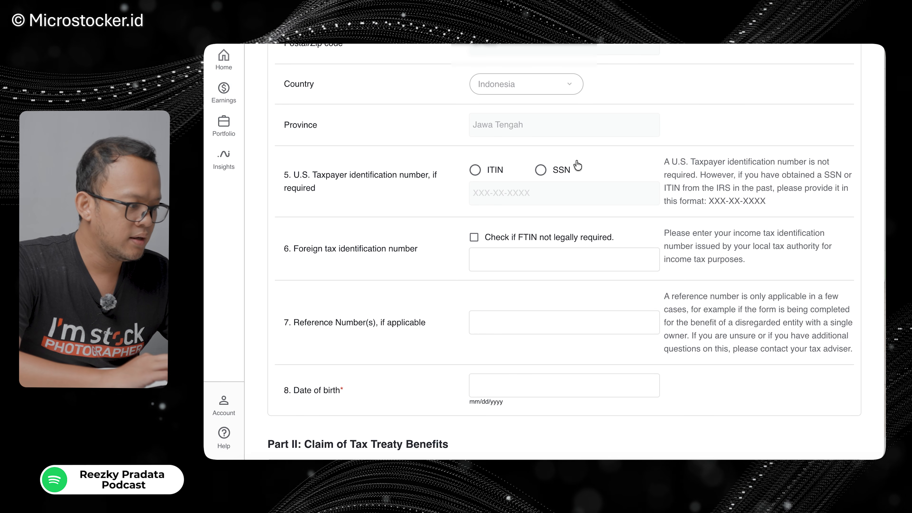
left_click(483, 257)
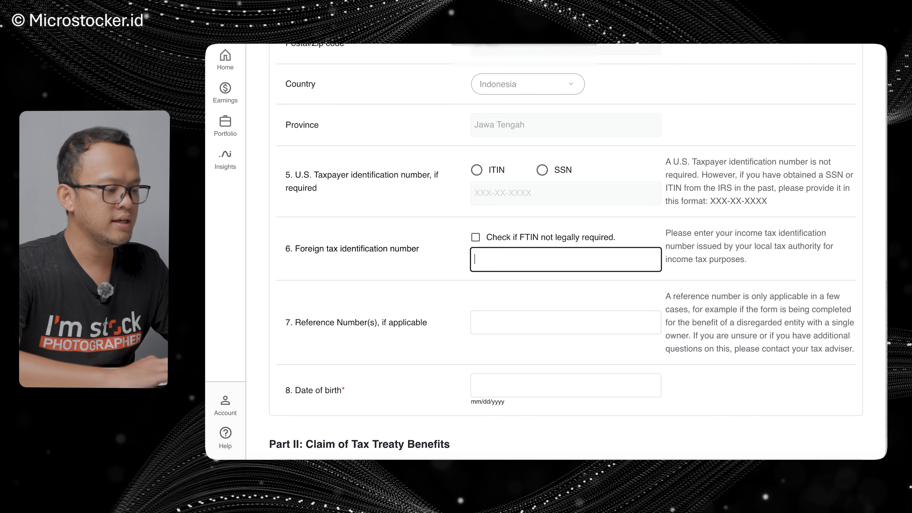
key("super+v")
left_click(543, 293)
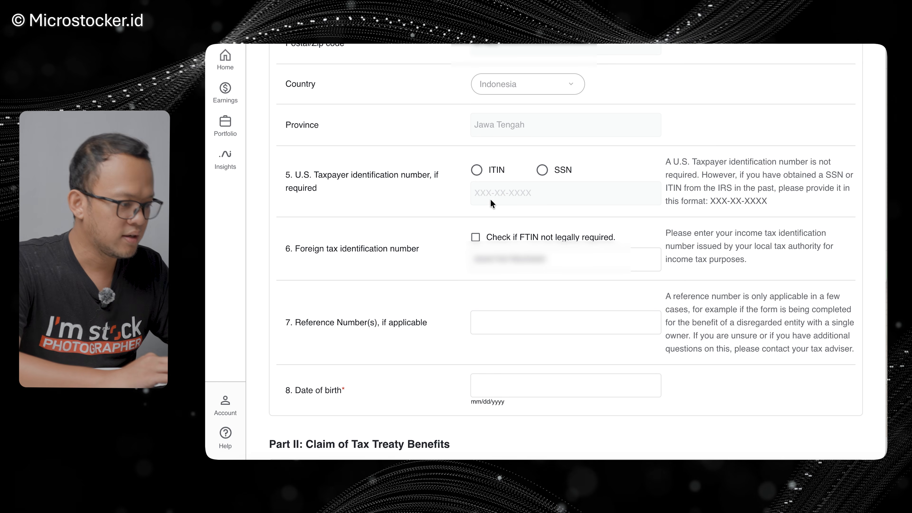
- Choose ITIN as the U.S. taxpayer identification number type in item 5, leaving the number empty
left_click(531, 171)
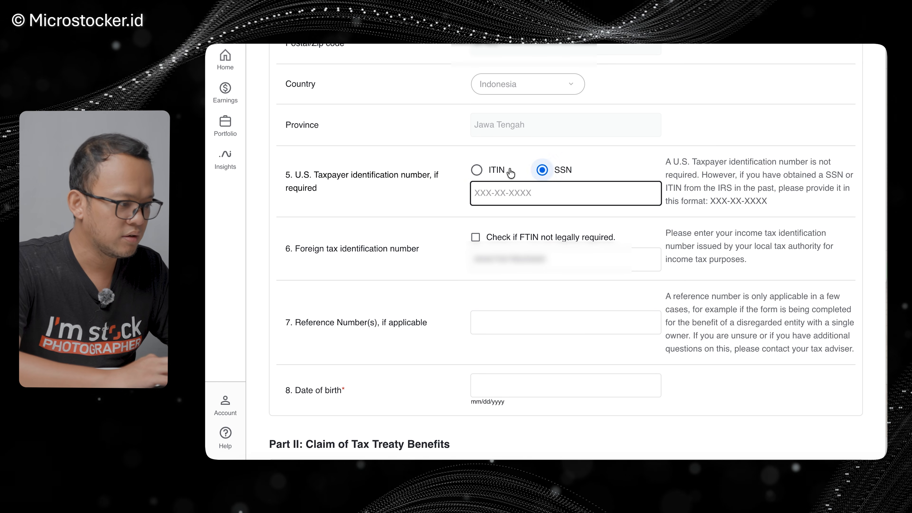
left_click(549, 174)
left_click(484, 171)
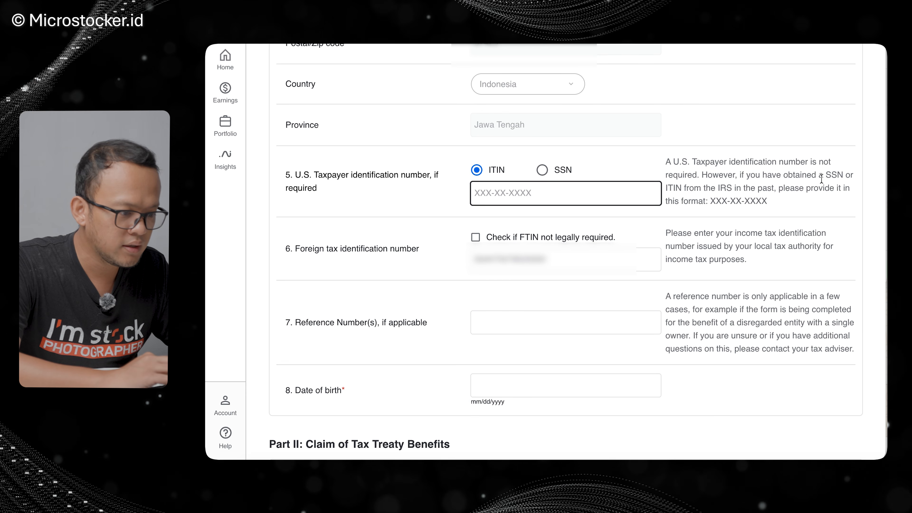
triple_click(745, 201)
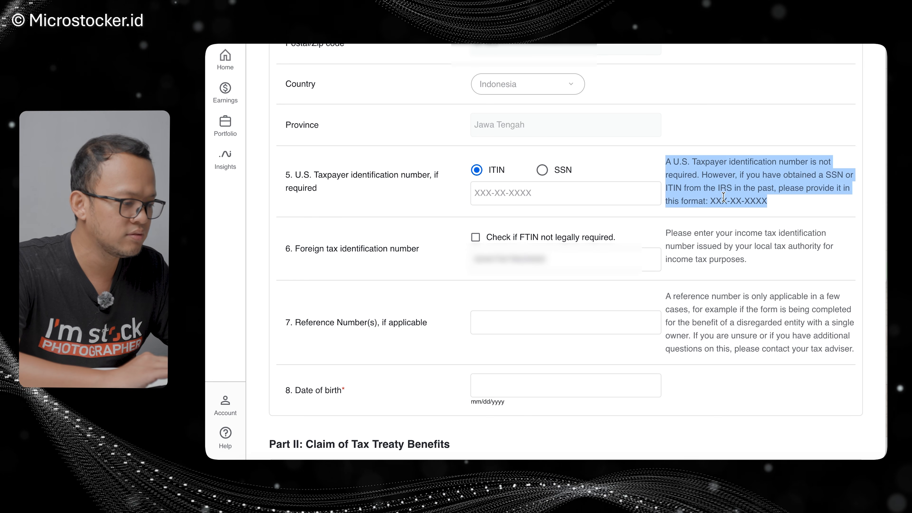
left_click(476, 170)
scroll(474, 254, "down", 1)
left_click(476, 225)
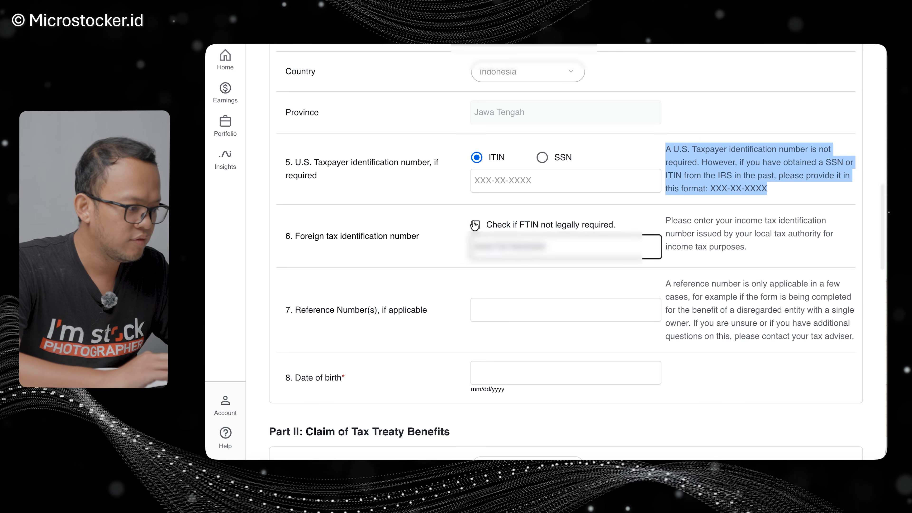
left_click(476, 225)
left_click(493, 246)
- Skip the reference number and enter the taxpayer's date of birth in mm/dd/yyyy format
key("Tab")
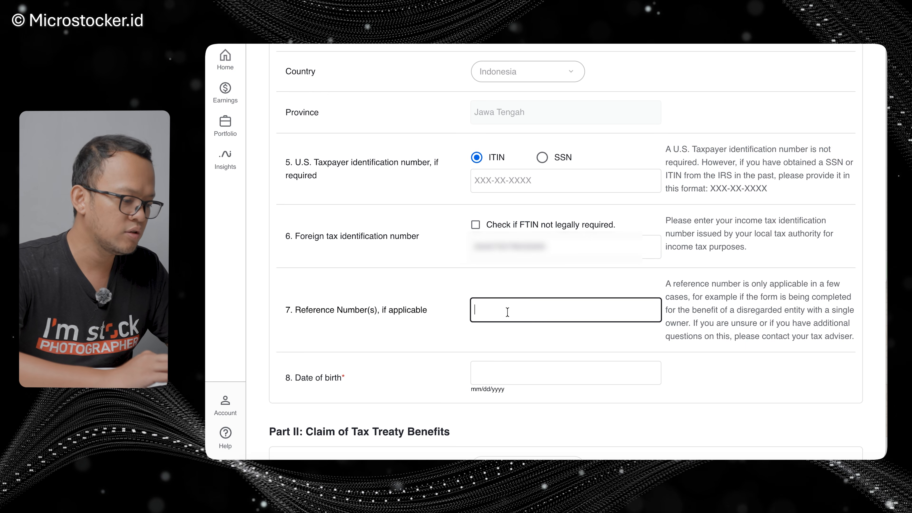
left_click(508, 369)
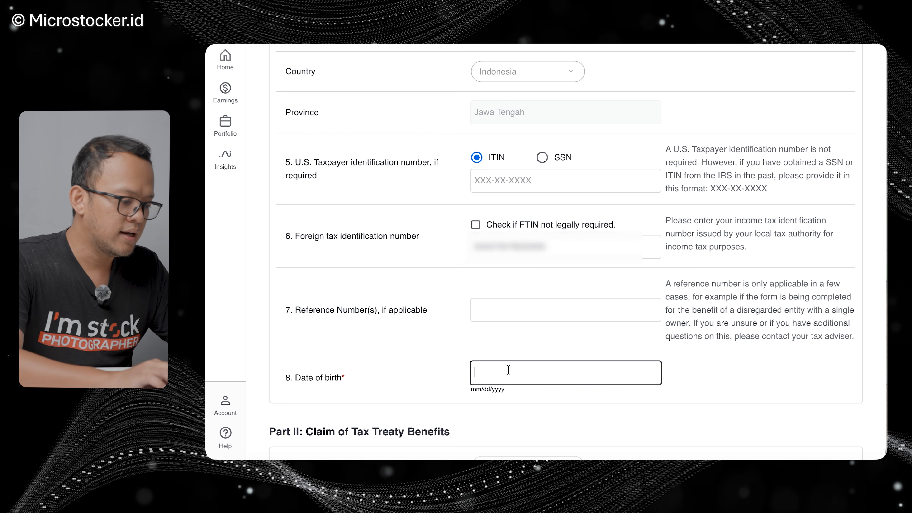
type("08/10")
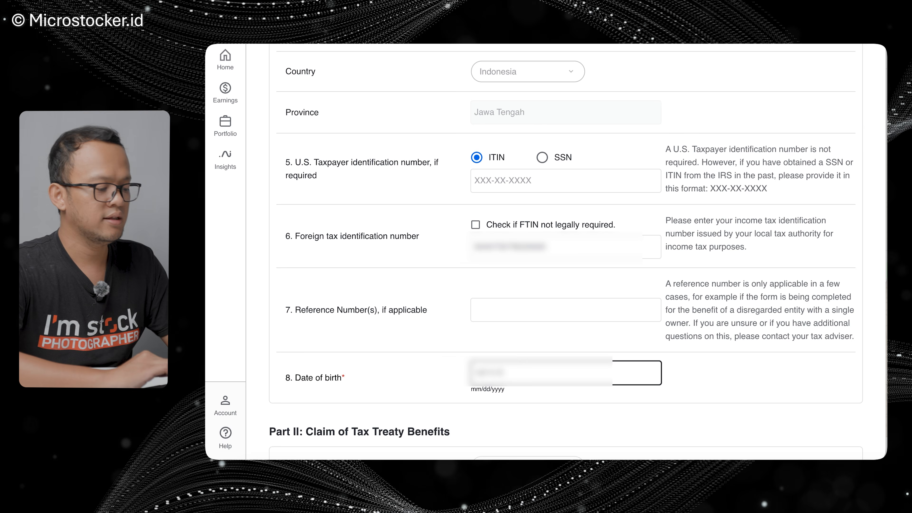
- Set the beneficial owner's country of residence in the tax treaty claim of Part II to Indonesia
scroll(562, 391, "down", 6)
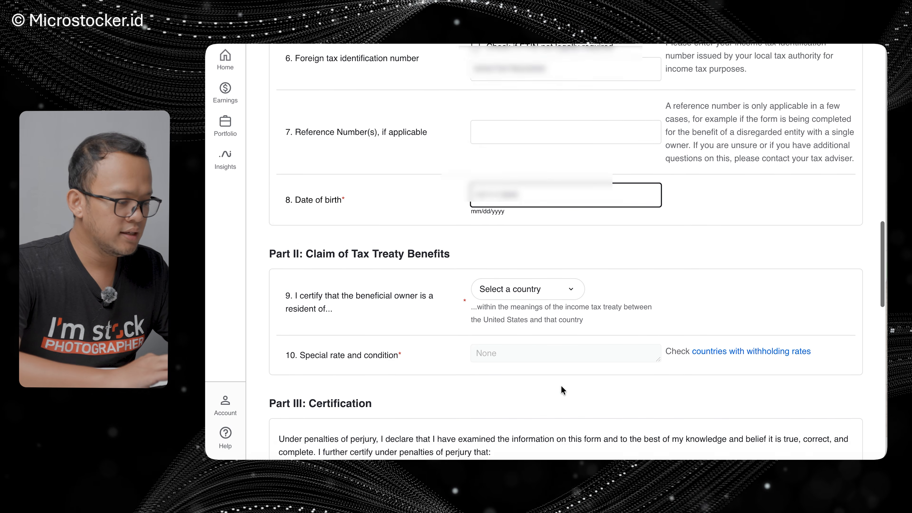
left_click(533, 260)
type("indo")
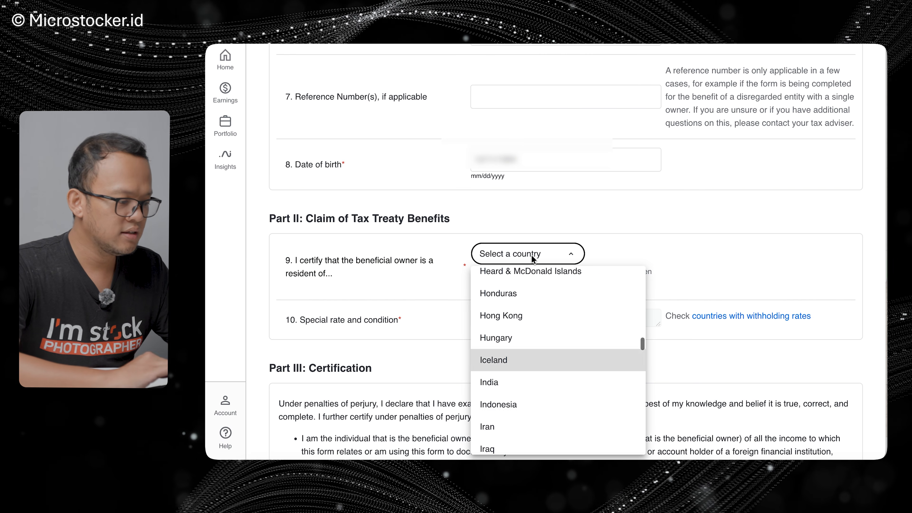